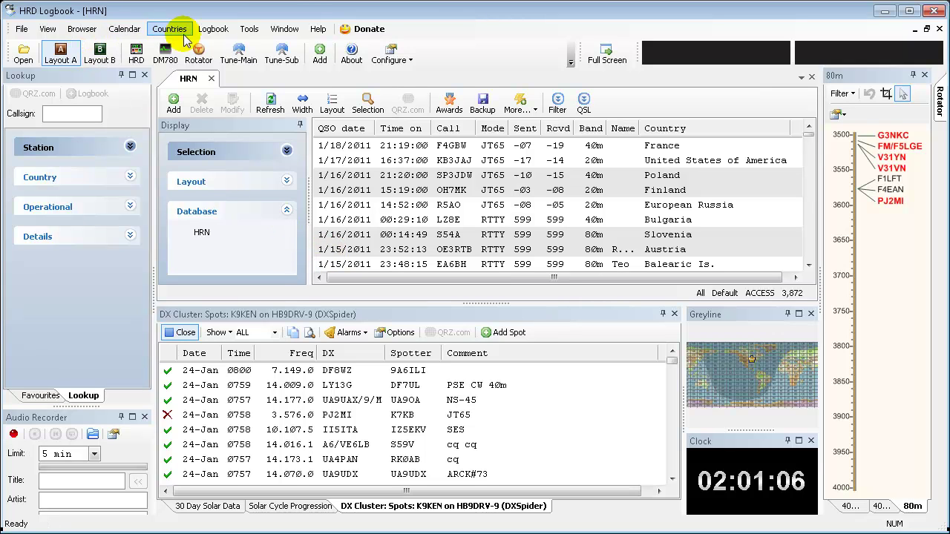
- View the program version information, then dismiss it
click(320, 35)
click(371, 43)
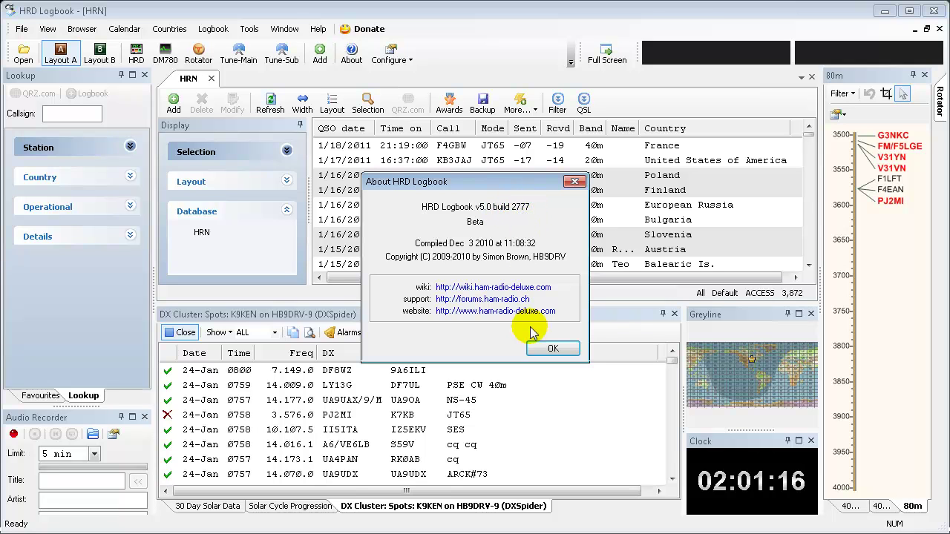
click(554, 350)
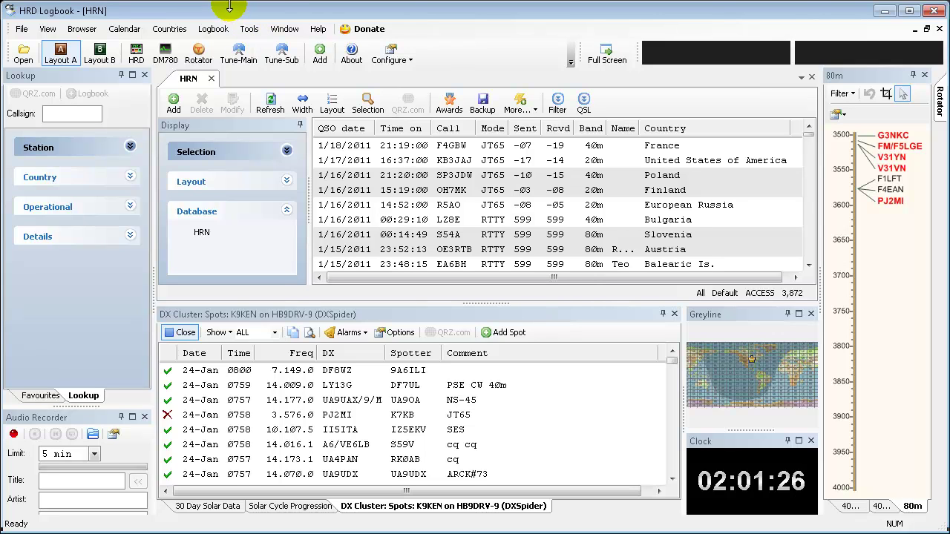
- Open the eQSL.cc Automatic Uploads dialog from Tools > Configure
click(250, 29)
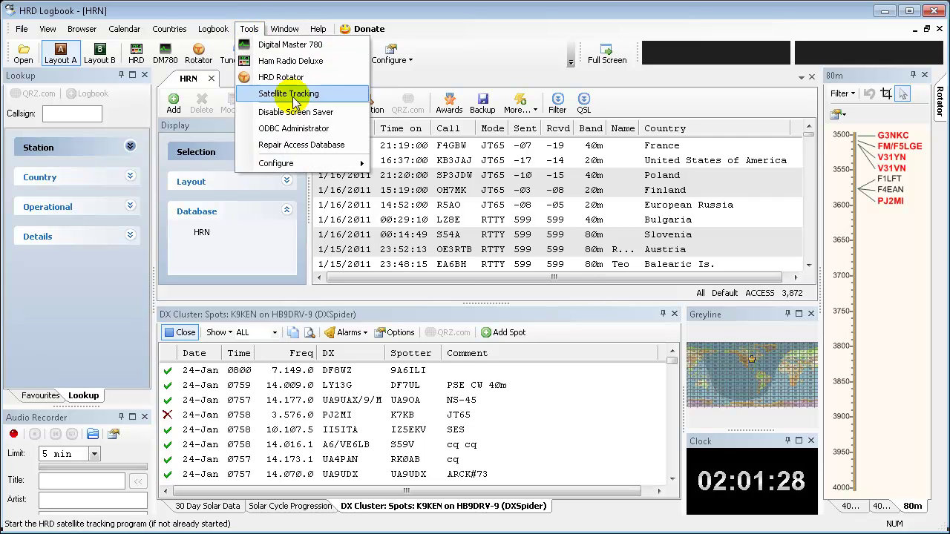
mouse_move(300, 167)
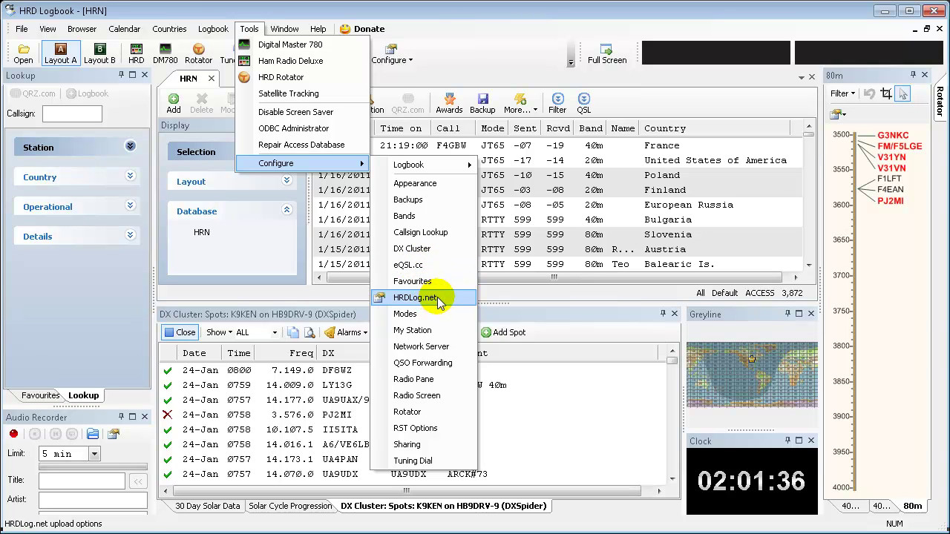
click(410, 265)
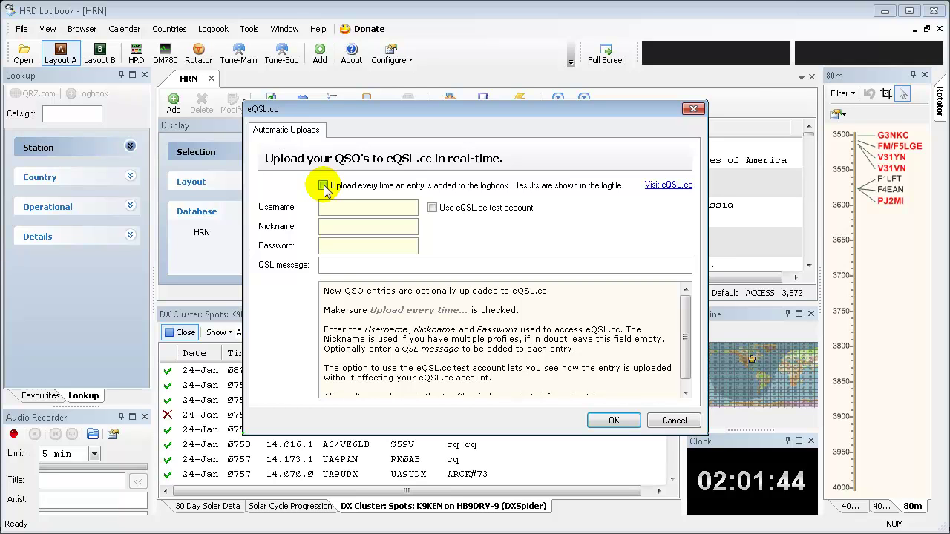
- Enable 'Upload every time an entry is added' and enter the eQSL.cc account username and password
click(324, 185)
click(348, 210)
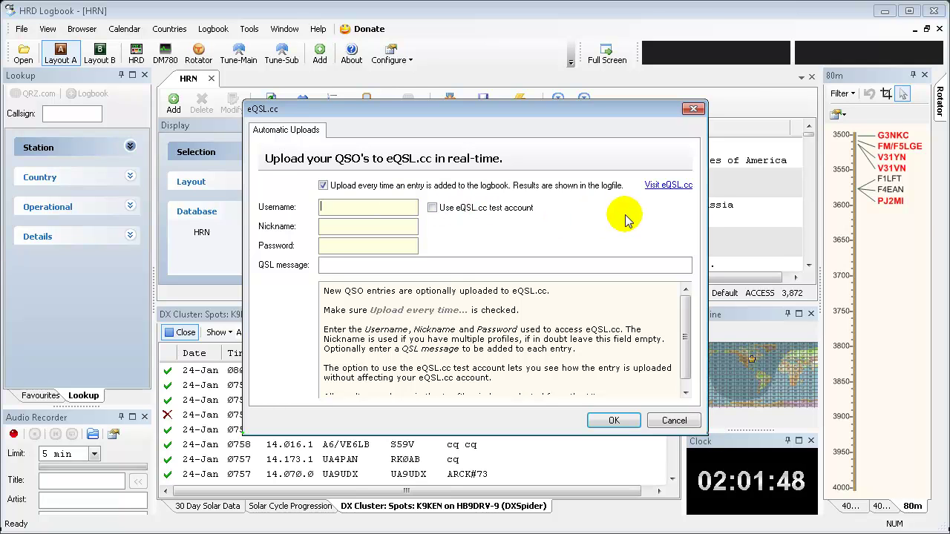
text(K9)
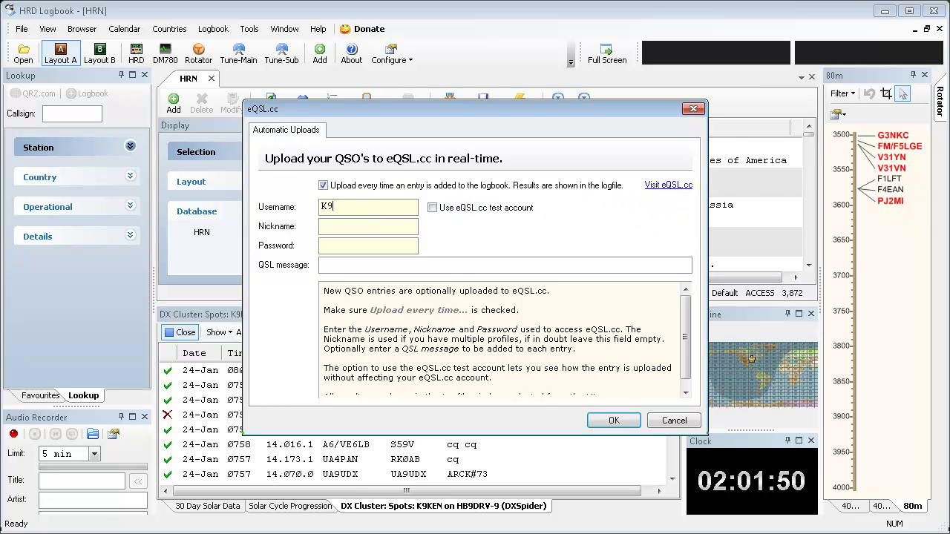
text(KEN)
click(368, 245)
text(•••)
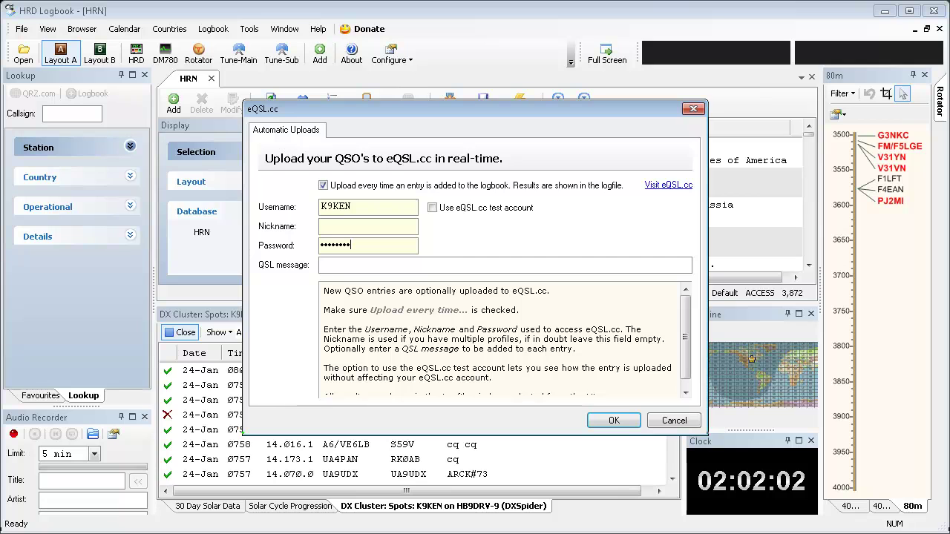
click(366, 264)
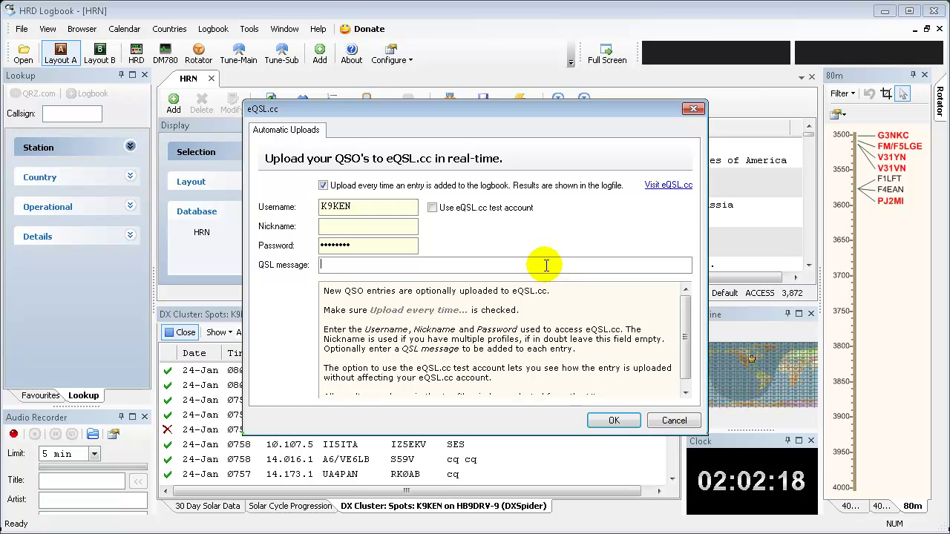
- Enter 'Thanks for the excellent QSO. Hope to work you again.' as the QSL message and confirm with OK
text(T)
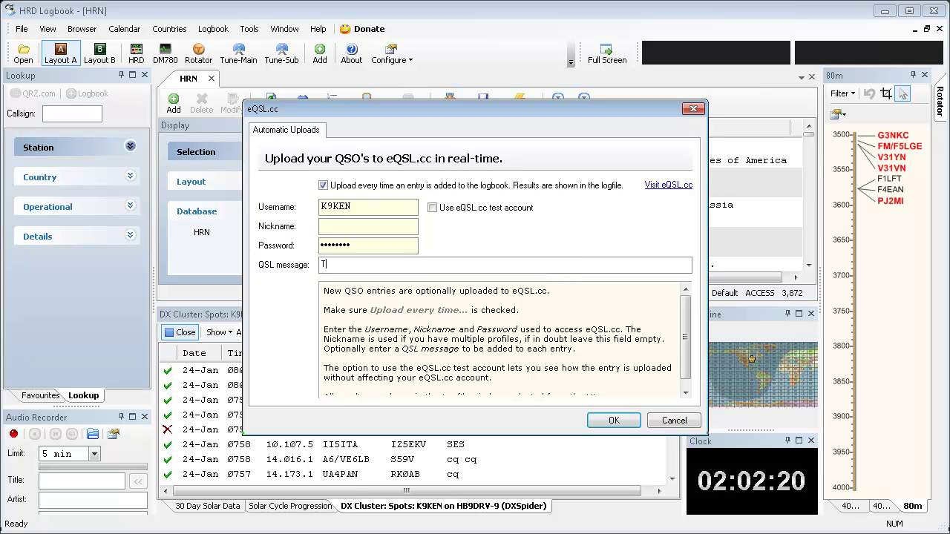
text(hanks for t)
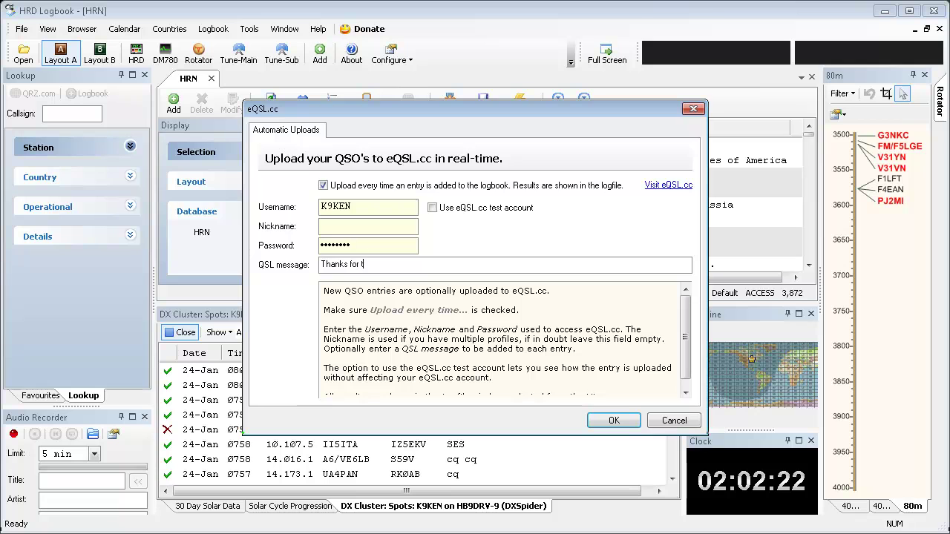
text(he excell)
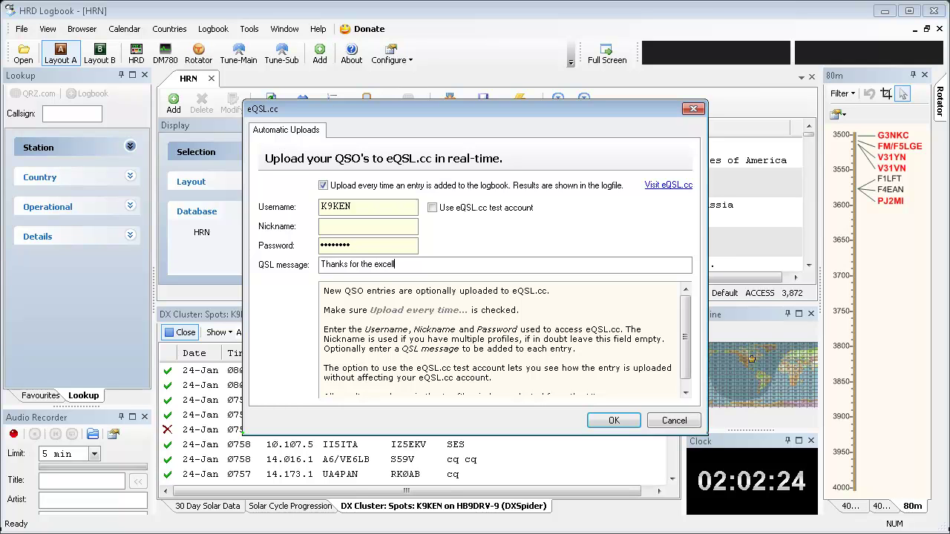
text(ent QSO. Hope you)
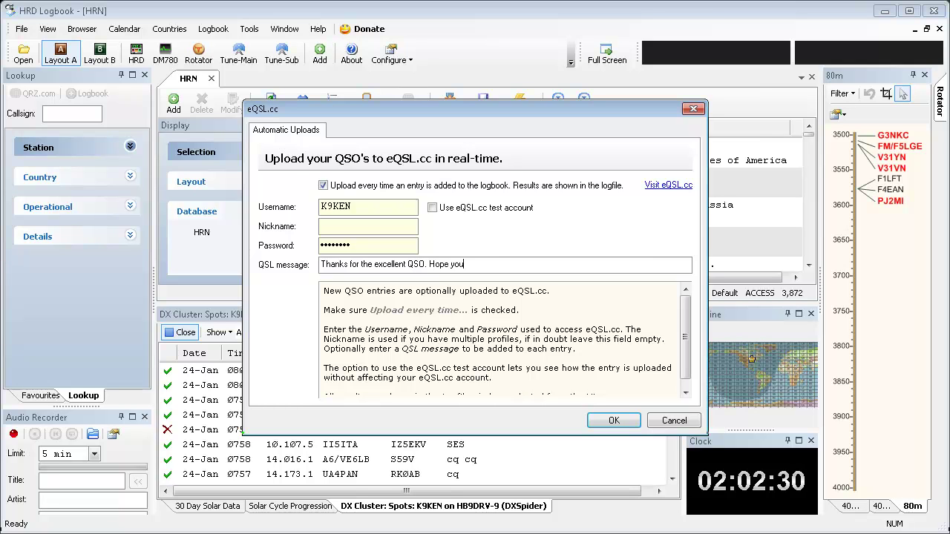
key(BackSpace)
key(BackSpace)
key(BackSpace)
text(to wo)
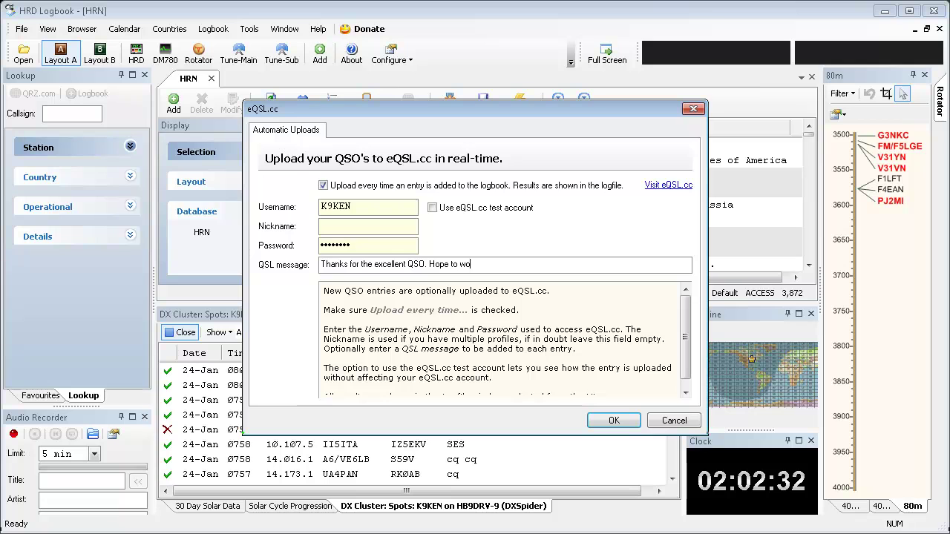
text(rk you agai)
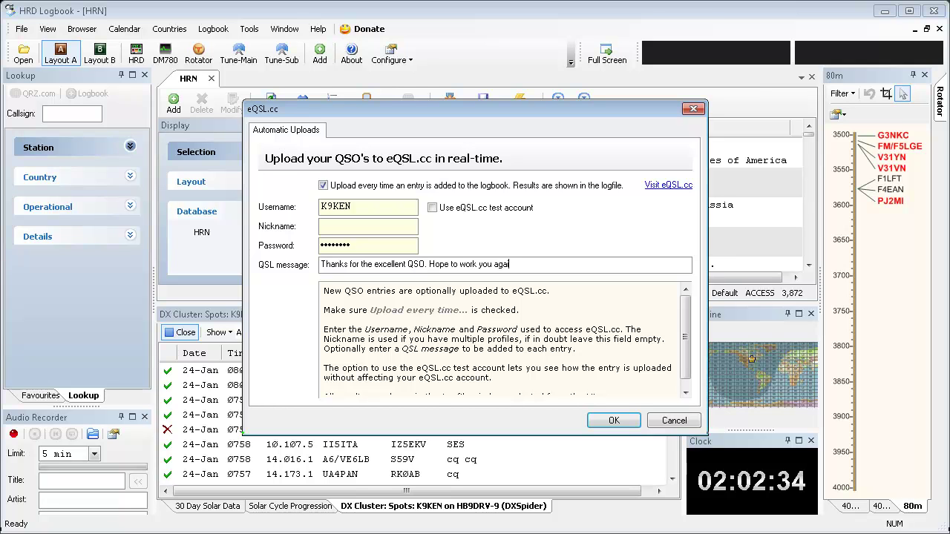
text(n.)
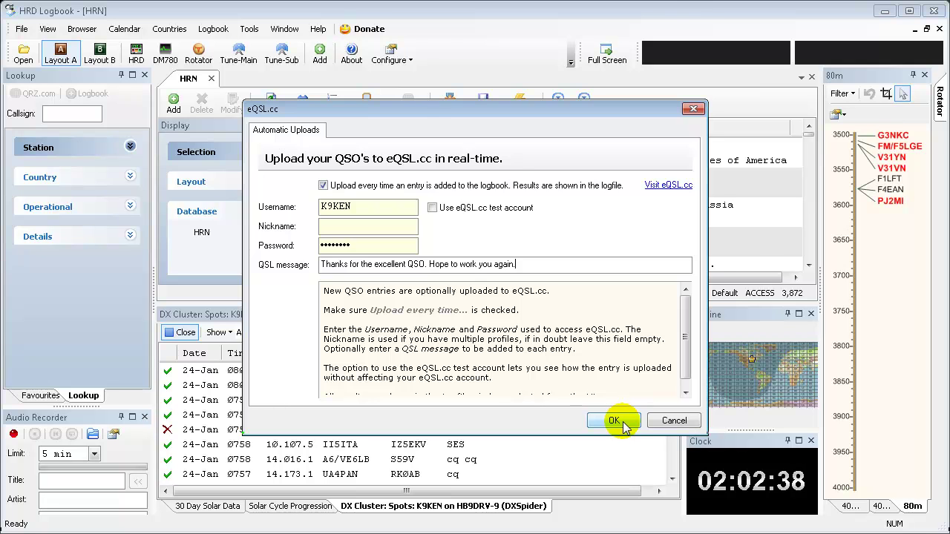
click(616, 421)
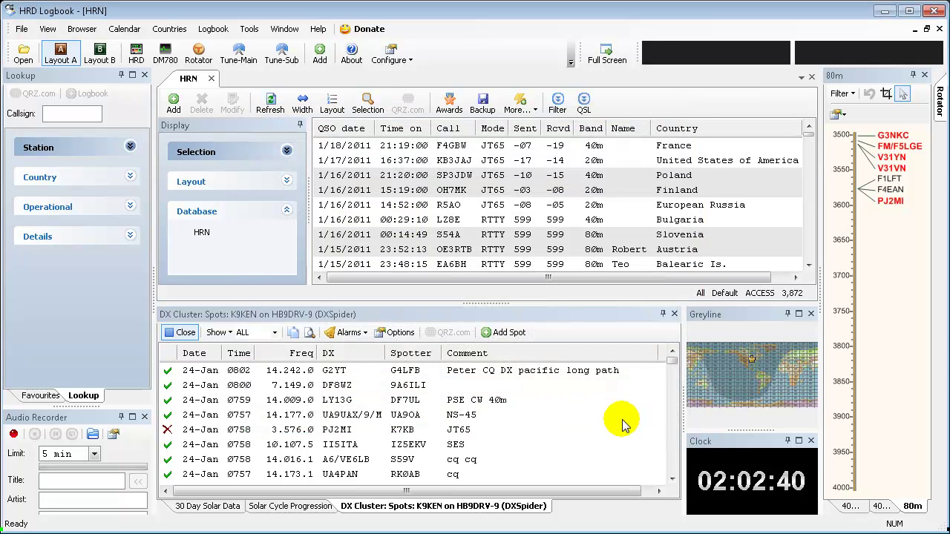
- Open the HRDLog.net Web Log dialog from Tools > Configure
click(248, 28)
mouse_move(292, 168)
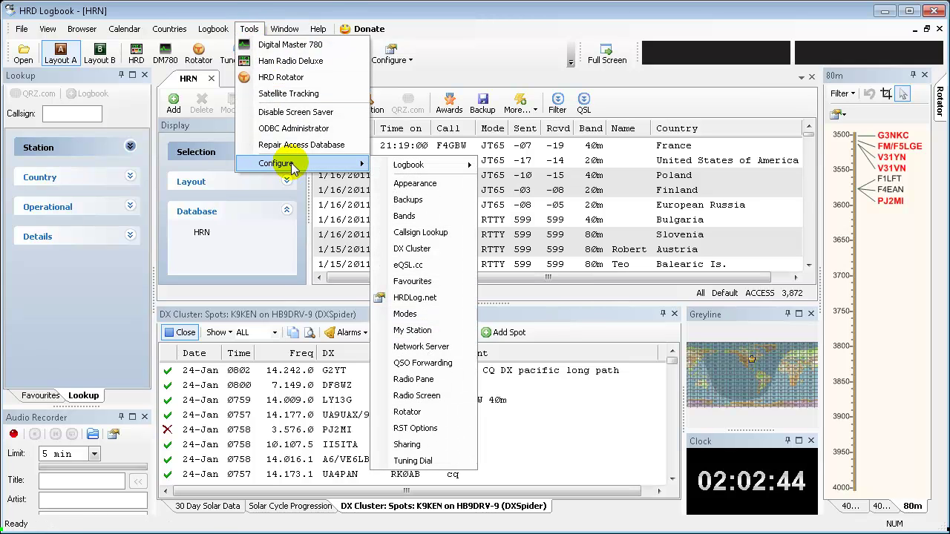
click(415, 297)
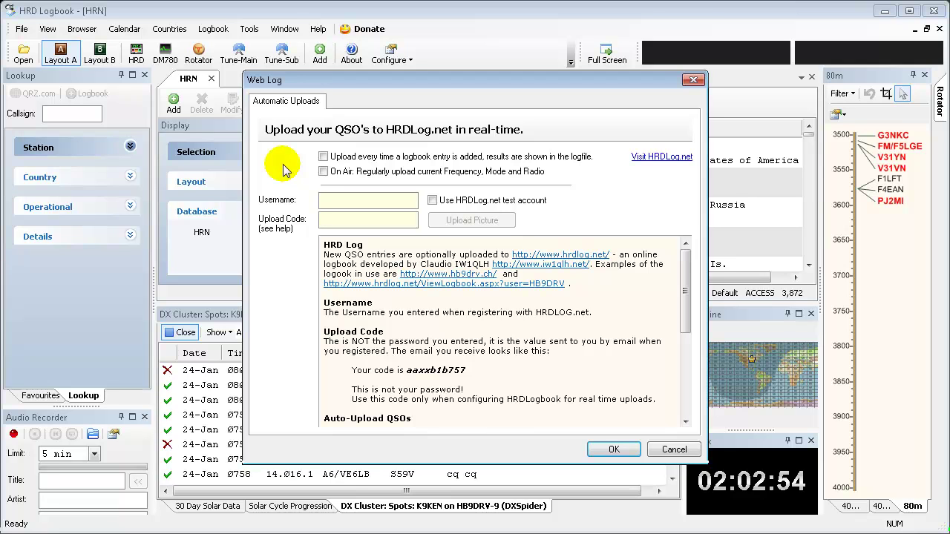
click(343, 219)
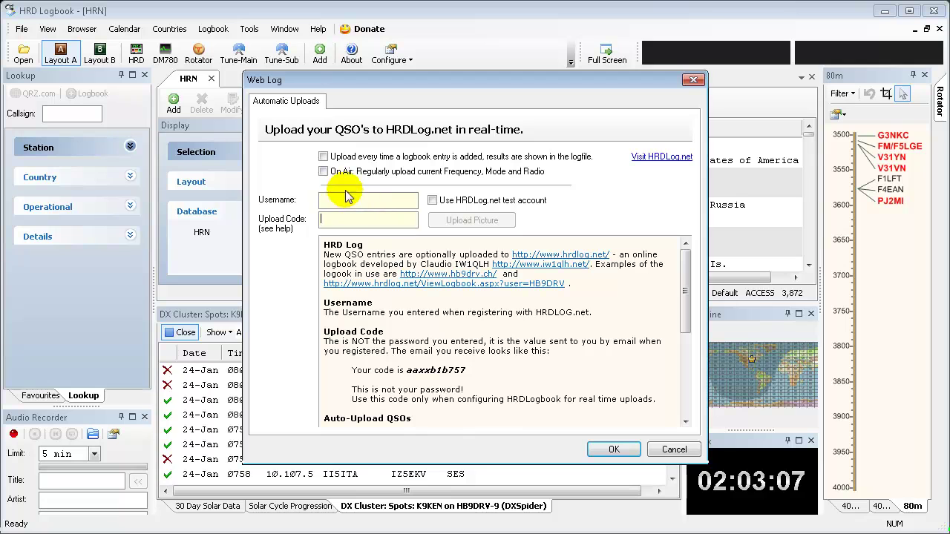
- Tick the 'On Air' and 'Upload every time a logbook entry is added' checkboxes
click(321, 171)
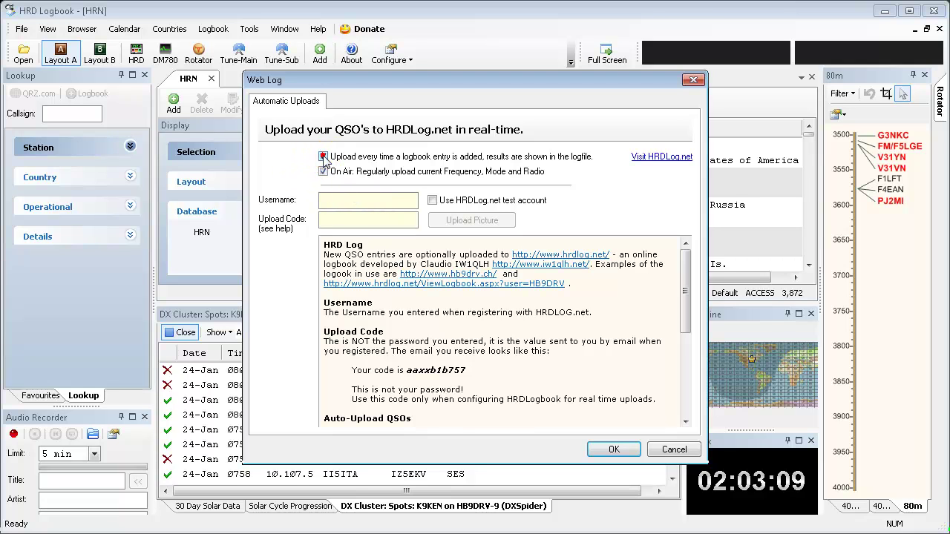
click(323, 157)
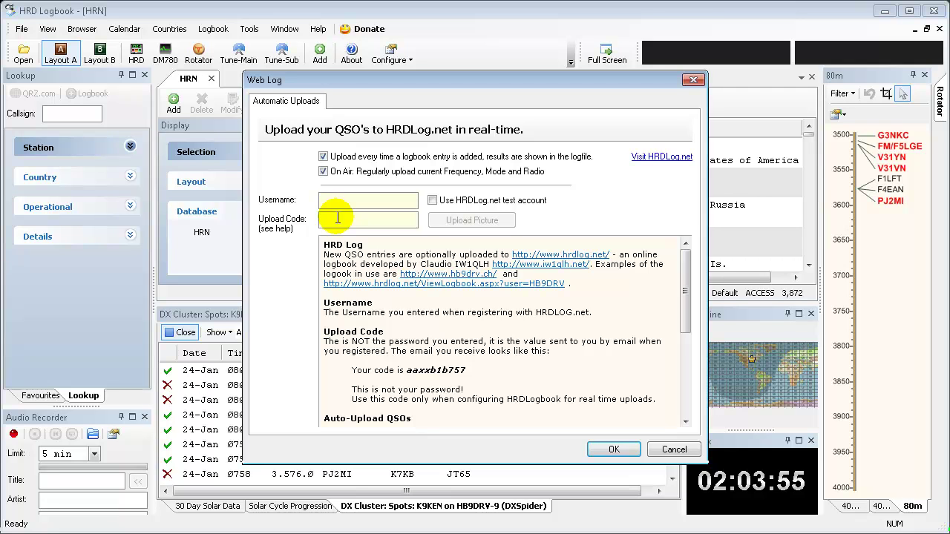
- Enter the HRDLog.net account username and the upload code, correcting a username typo
click(338, 198)
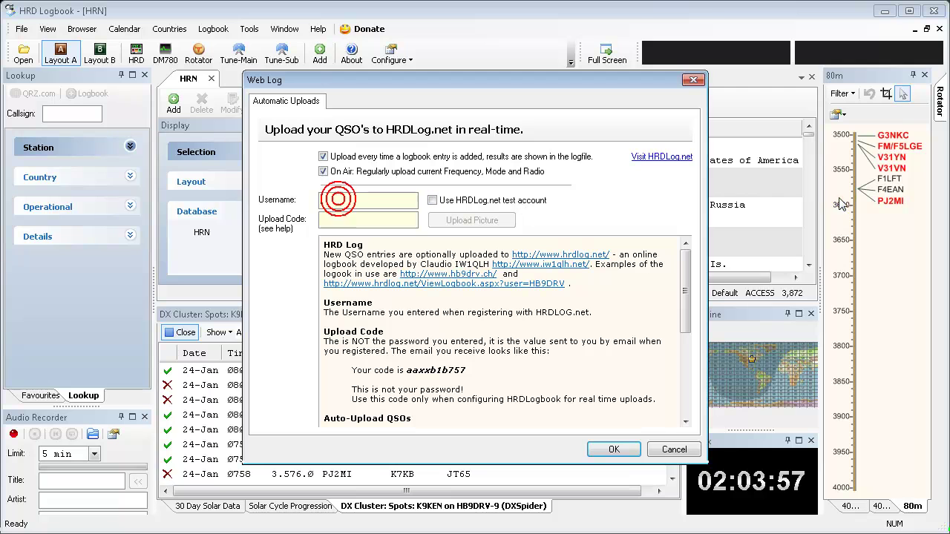
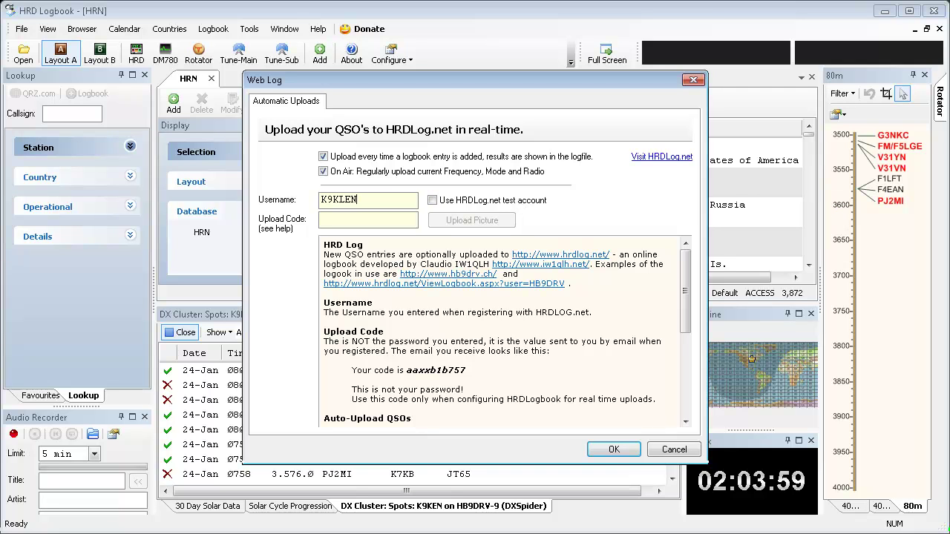
key(BackSpace)
key(BackSpace)
key(BackSpace)
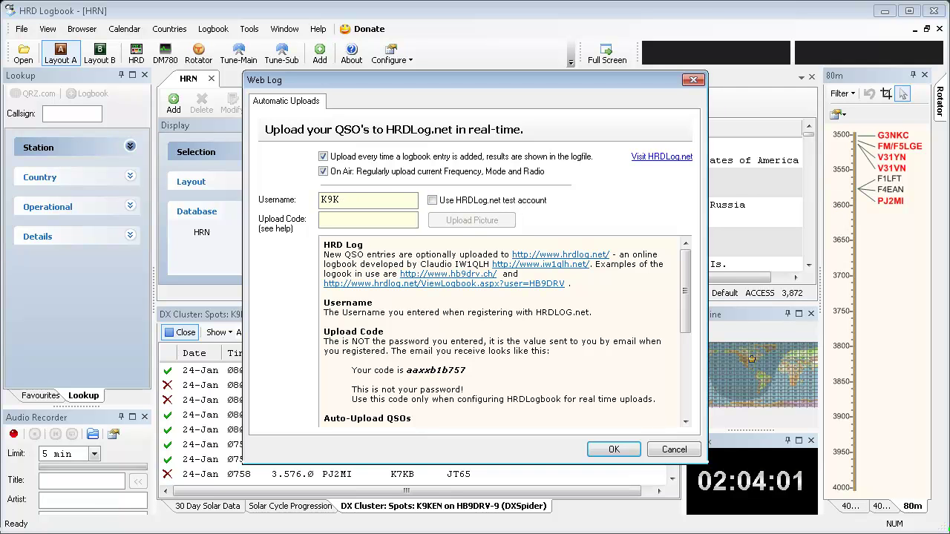
key(BackSpace)
key(BackSpace)
key(Tab)
key(Tab)
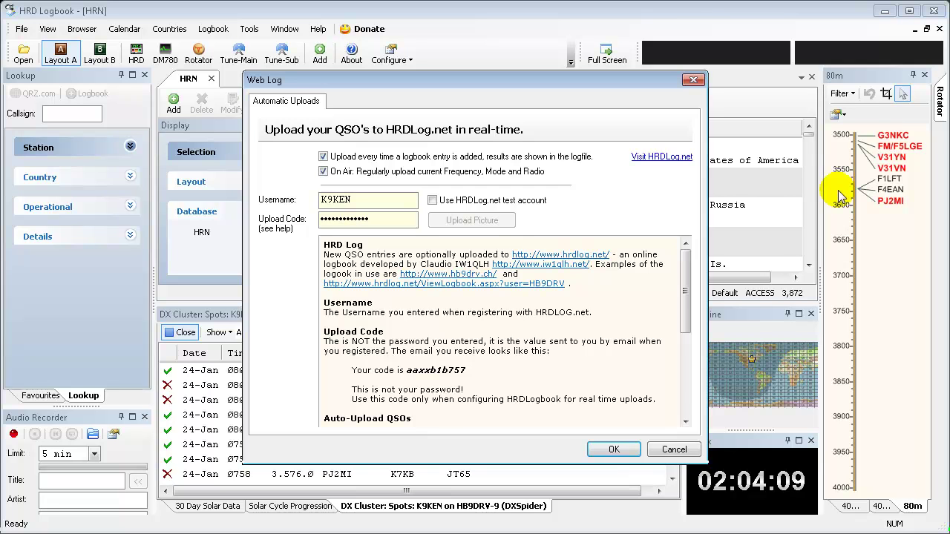
- Cancel the Web Log dialog, then open and cancel the Add: HRN entry form
click(674, 449)
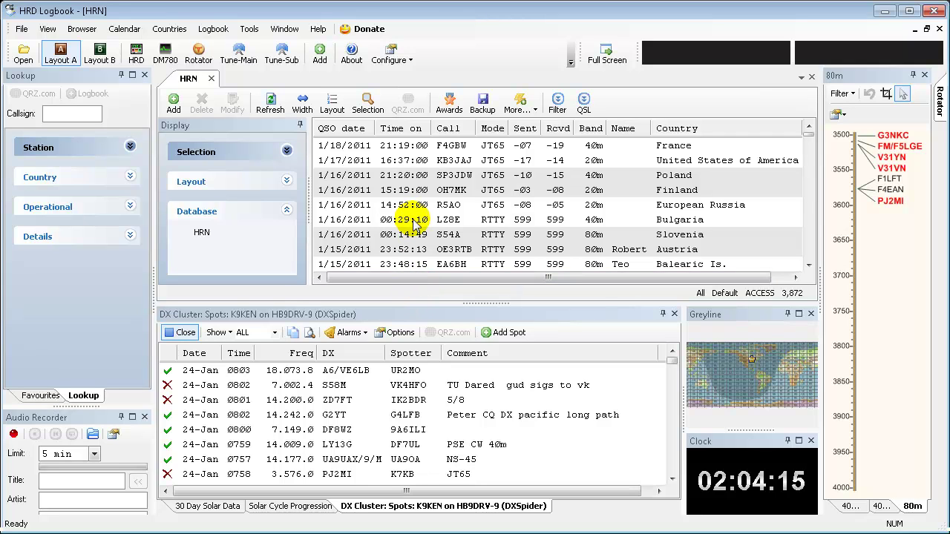
click(173, 102)
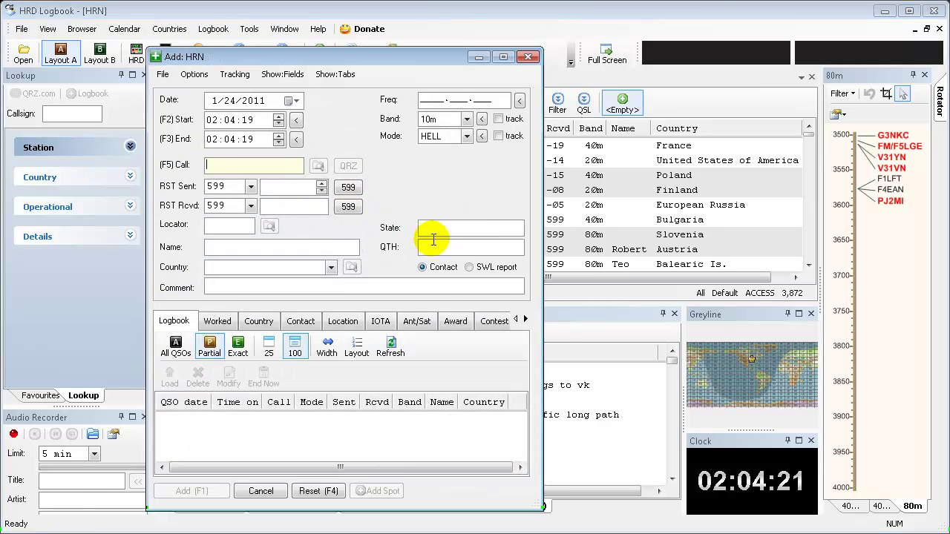
click(529, 60)
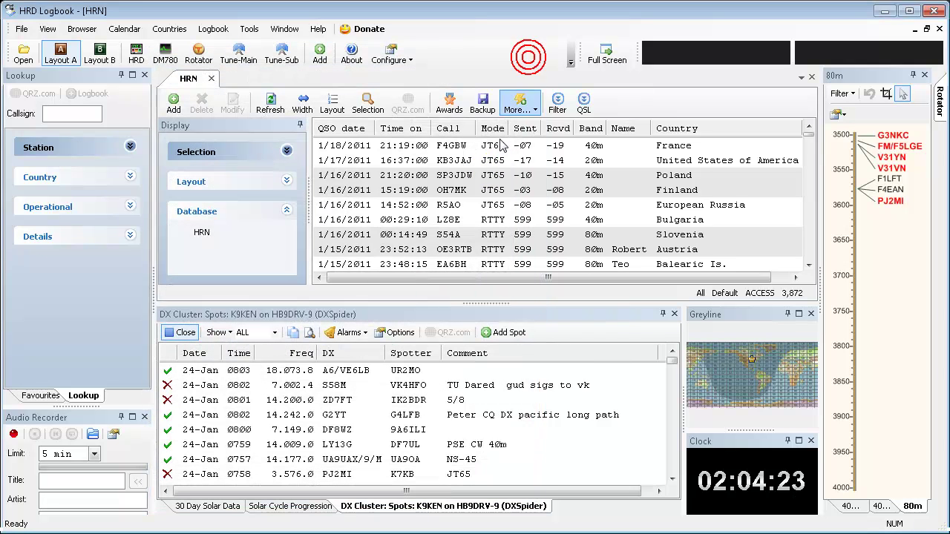